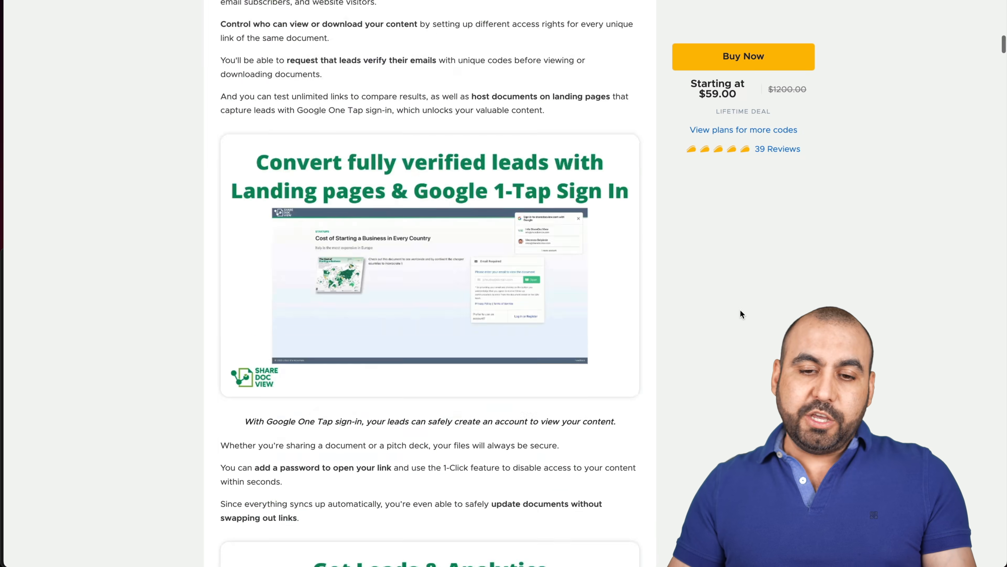
Scroll the deal page down to the Single ($59), Double ($118) and Multiple ($177) plan cards.
scroll(741, 311, "down", 6)
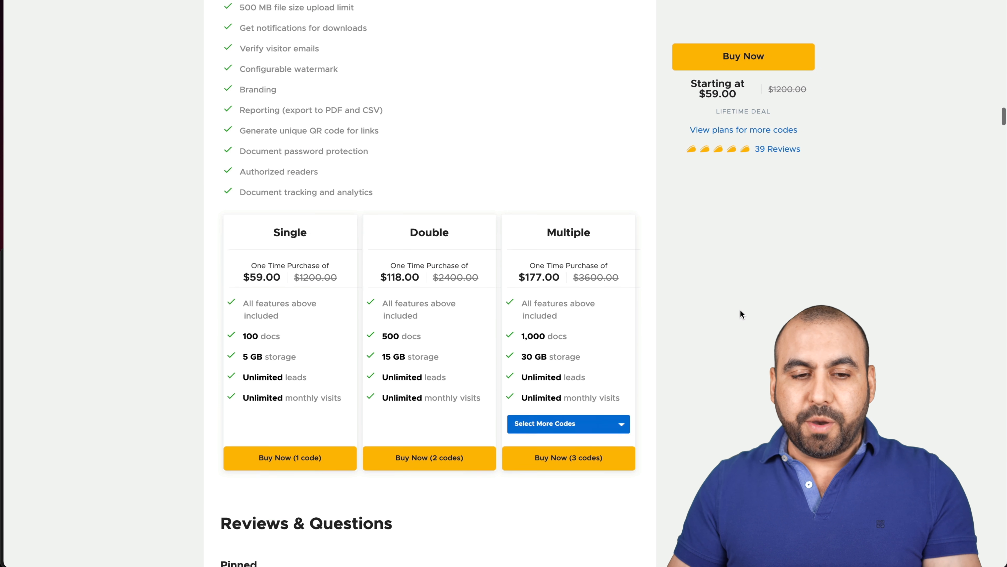
scroll(740, 312, "up", 4)
scroll(741, 311, "up", 5)
scroll(740, 310, "down", 4)
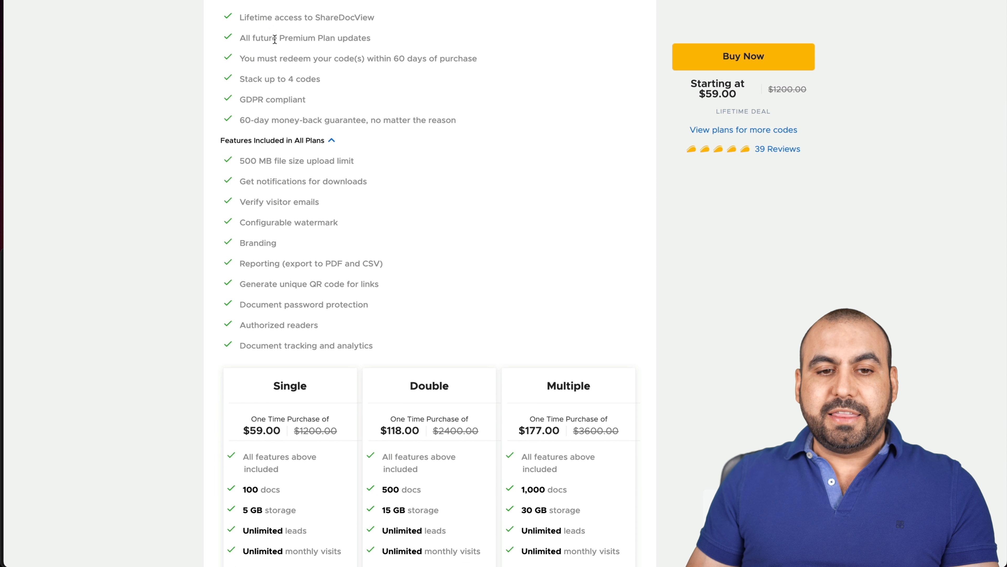
left_click_drag(280, 38, 366, 38)
left_click(551, 229)
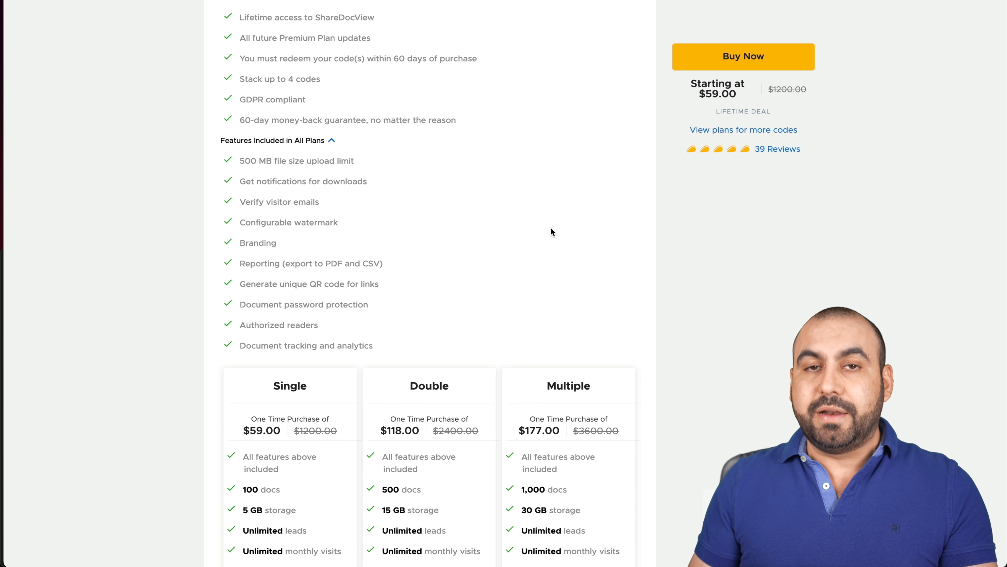
scroll(551, 229, "down", 5)
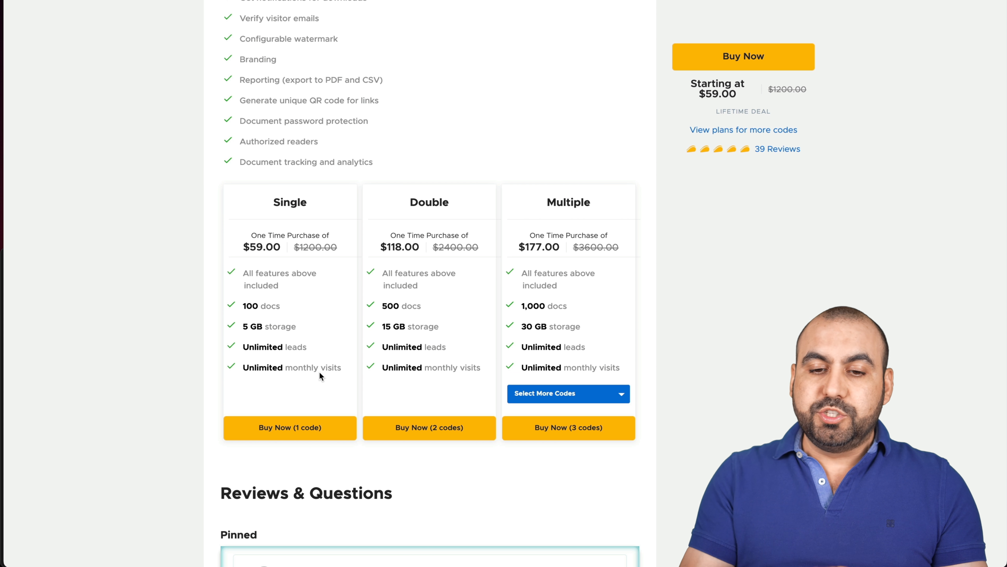
Choose 4 codes for the Multiple plan, bringing it to $236.00 with unlimited docs.
left_click(543, 395)
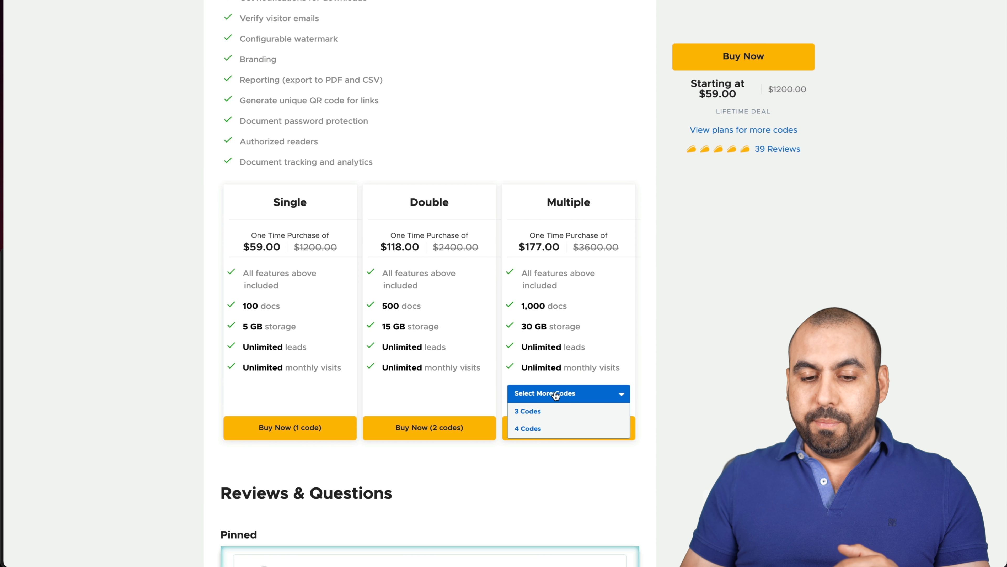
left_click(559, 428)
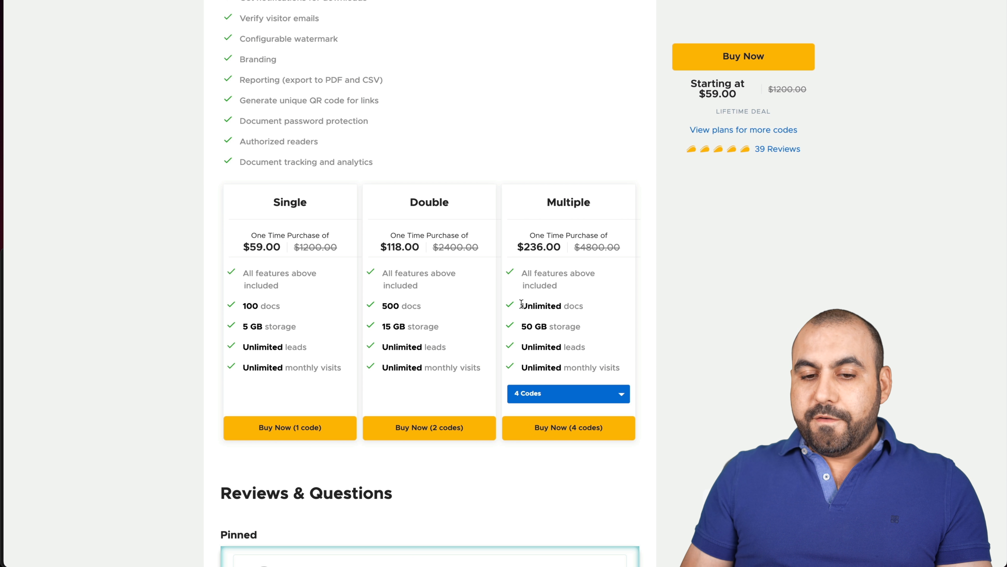
left_click_drag(521, 303, 563, 305)
left_click(582, 305)
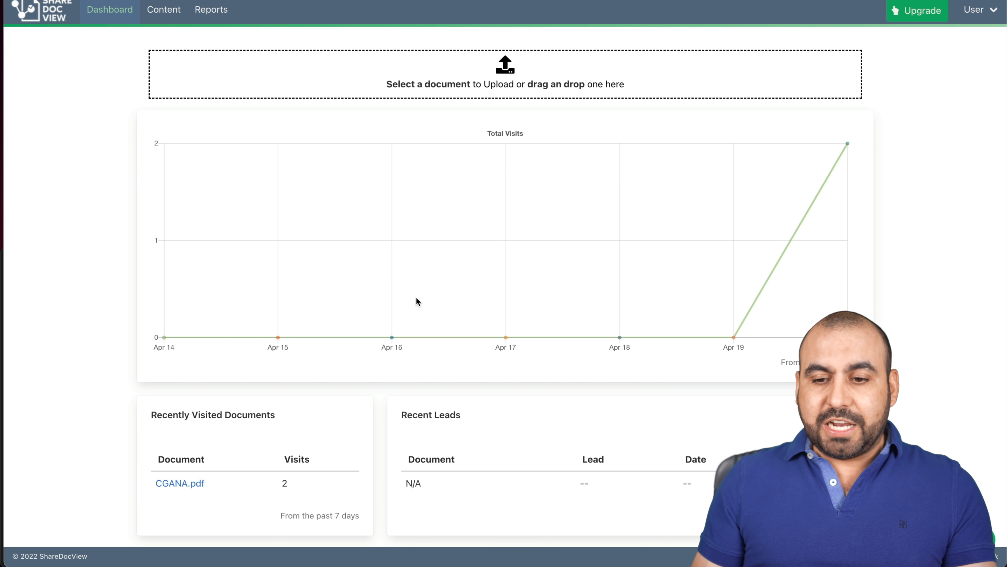
Pick 244695194.pdf for upload and rename it to depositphotos.
left_click(502, 86)
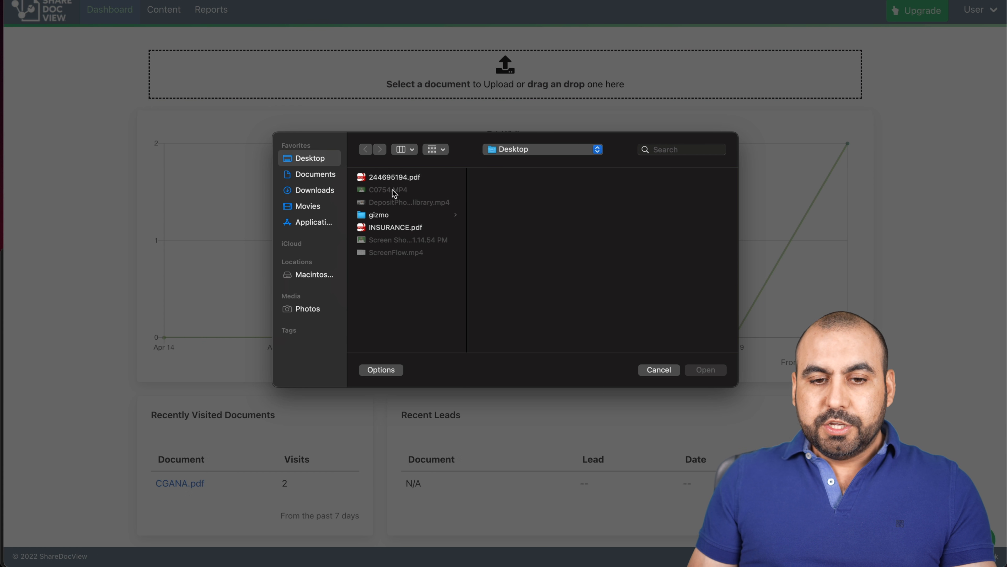
left_click(400, 176)
left_click(706, 370)
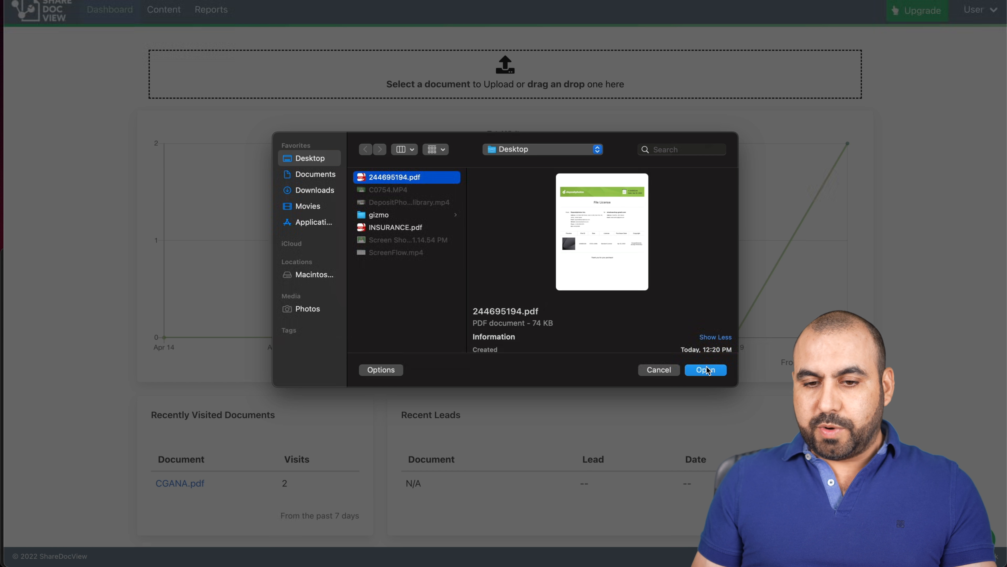
left_click(381, 207)
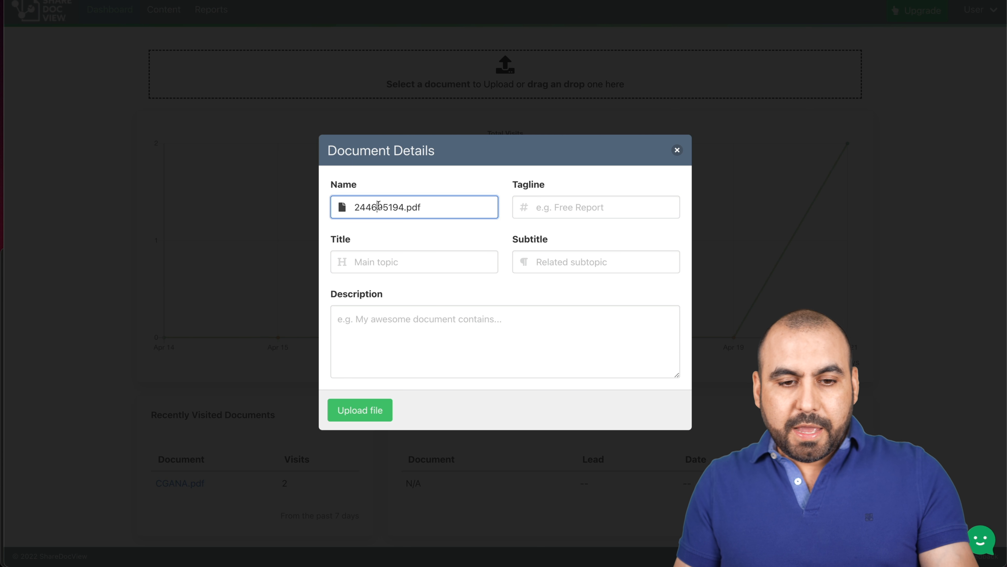
double_click(394, 208)
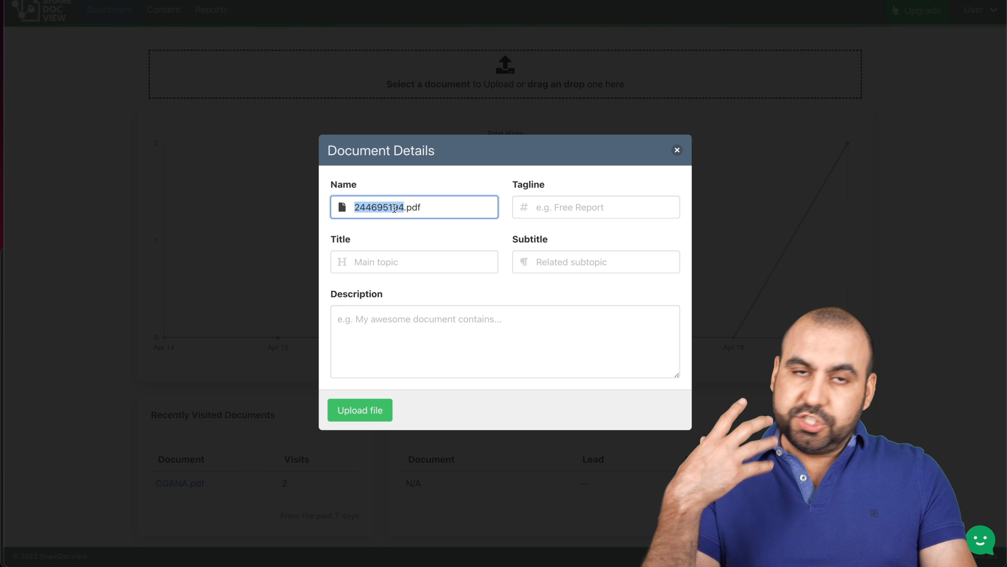
type("deposit")
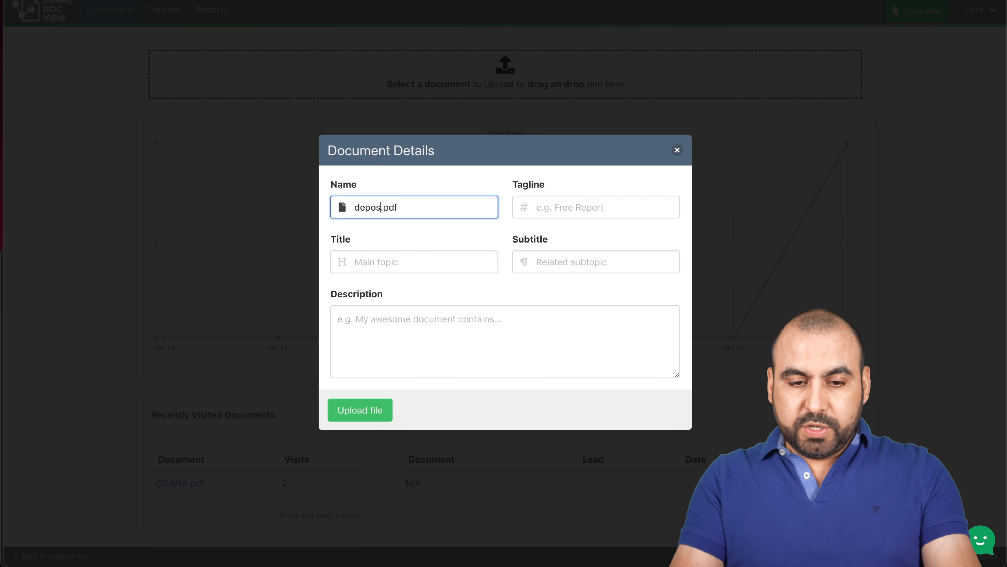
type("photos")
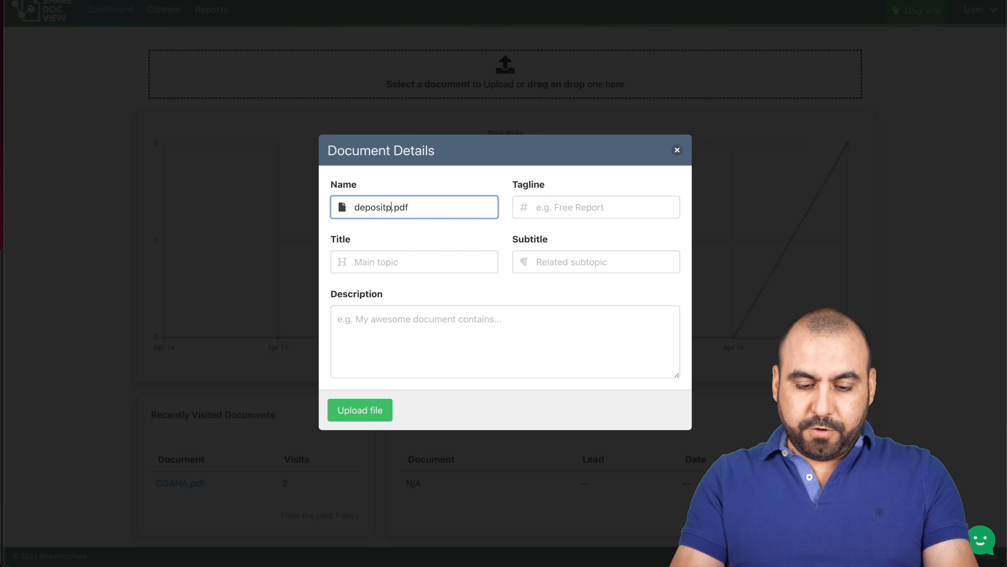
Fill in tagline 'photos', title 'Photo License', subtitle 'subtitle' and description 'description'.
left_click(564, 208)
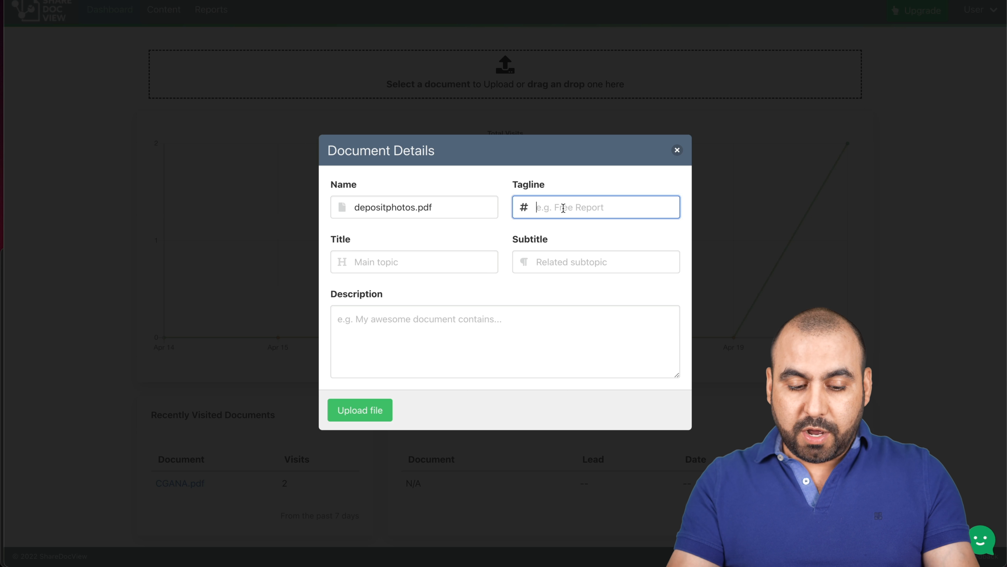
type("photos")
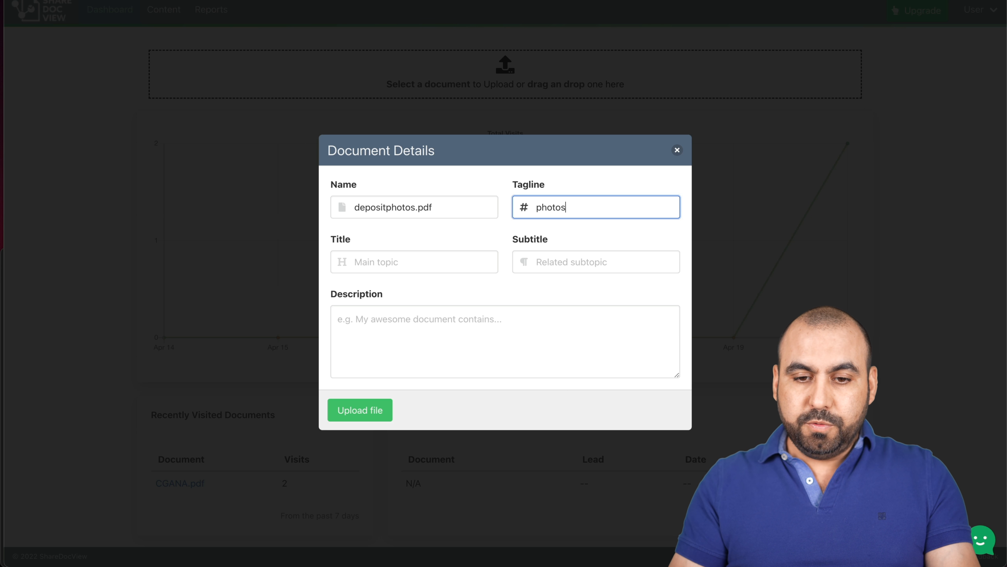
left_click(417, 269)
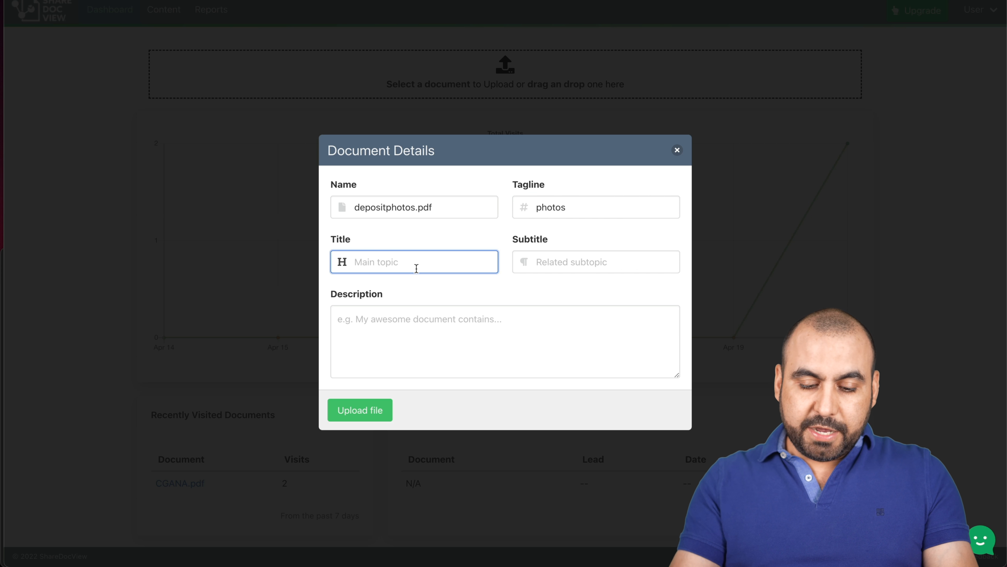
type("Photo License")
left_click(582, 265)
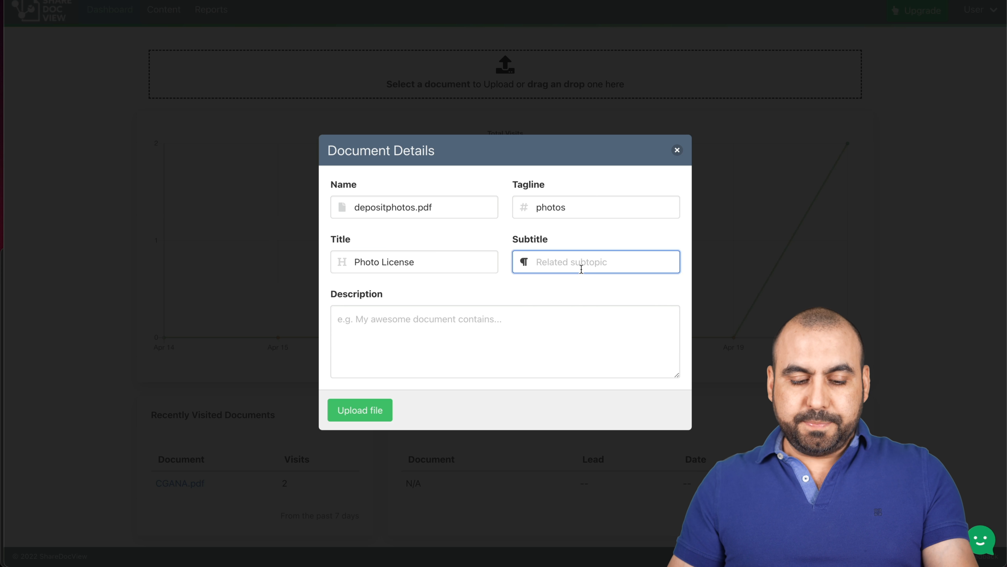
type("subtitle")
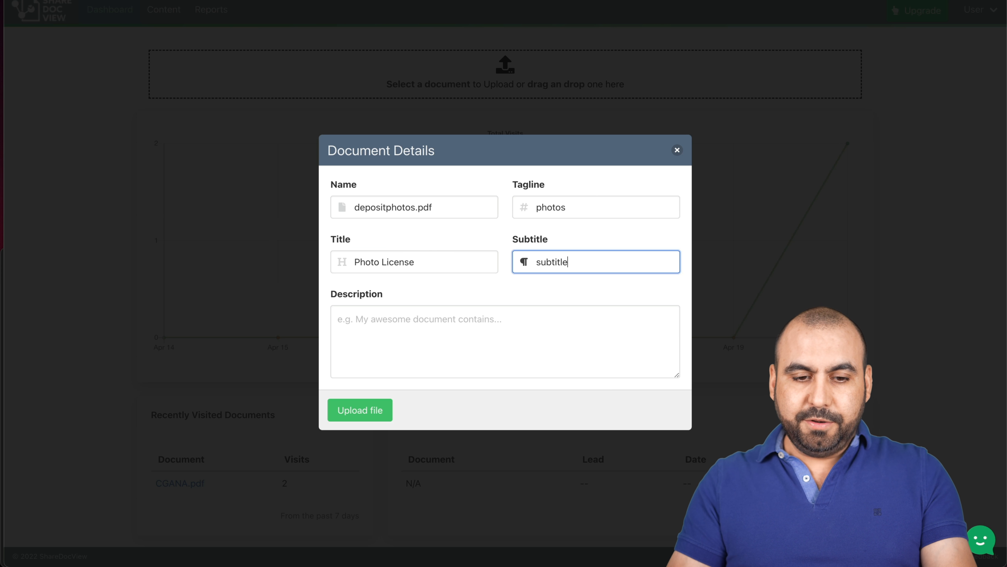
left_click(517, 316)
type("description")
Upload depositphotos.pdf and begin a share link for audience Licenses with downloads allowed.
left_click(375, 411)
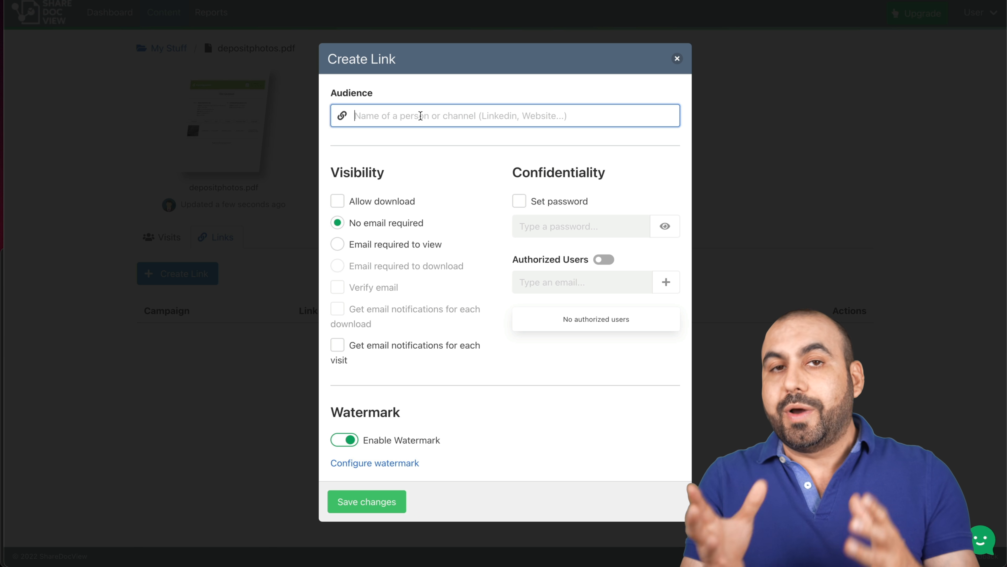
type("Licenses")
left_click(436, 173)
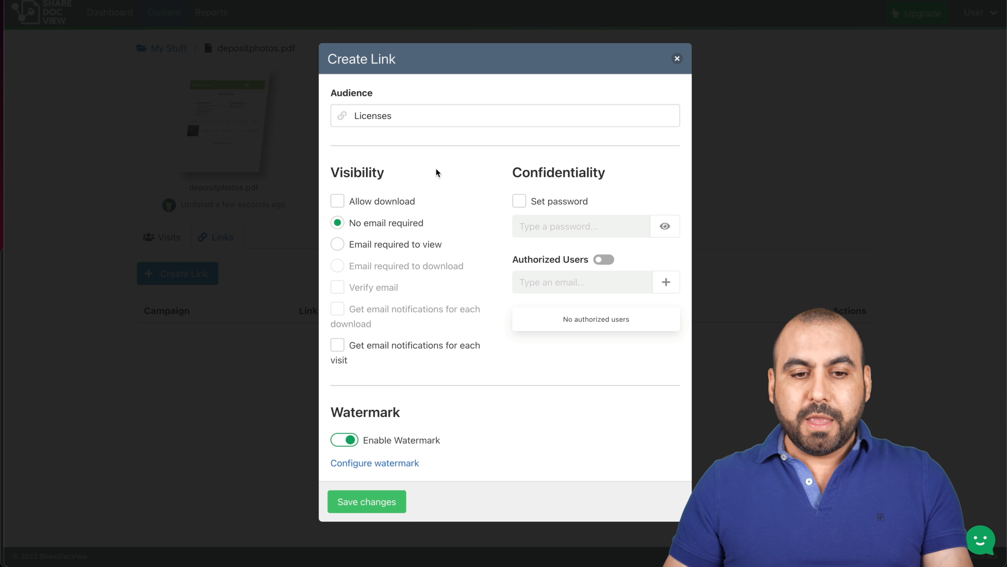
left_click(338, 201)
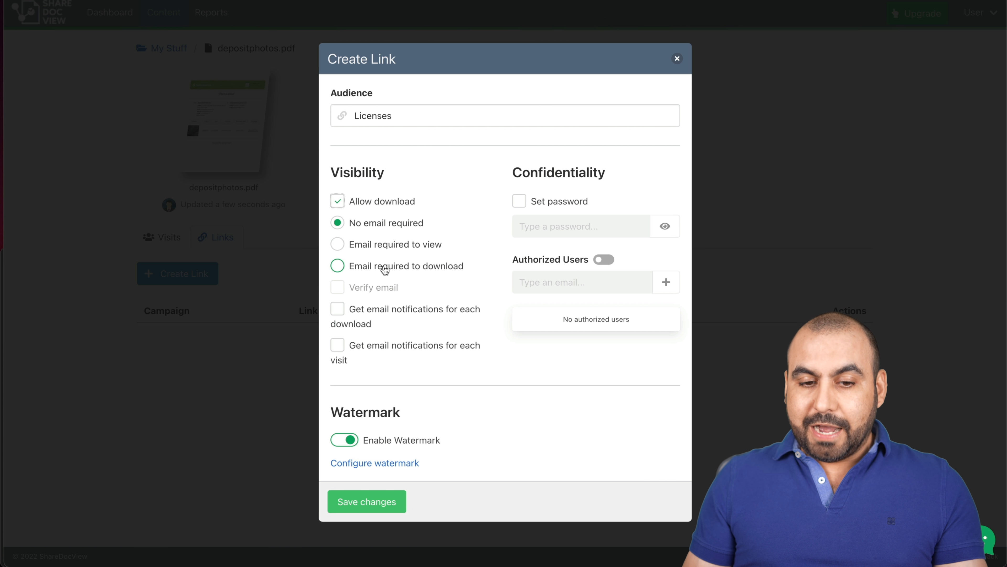
Keep No email required and enable email notifications for each download and each visit.
left_click(337, 265)
left_click(338, 287)
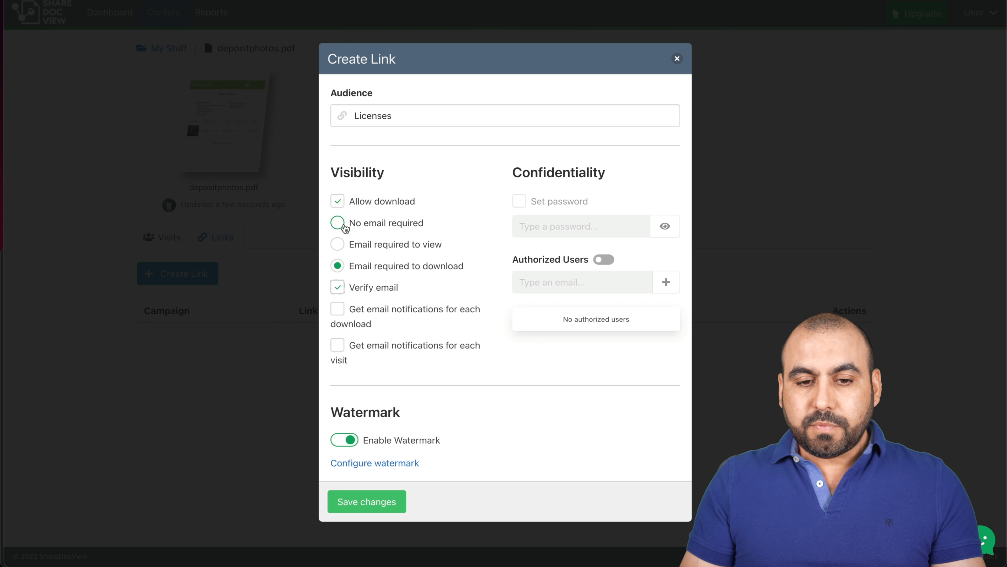
left_click(338, 223)
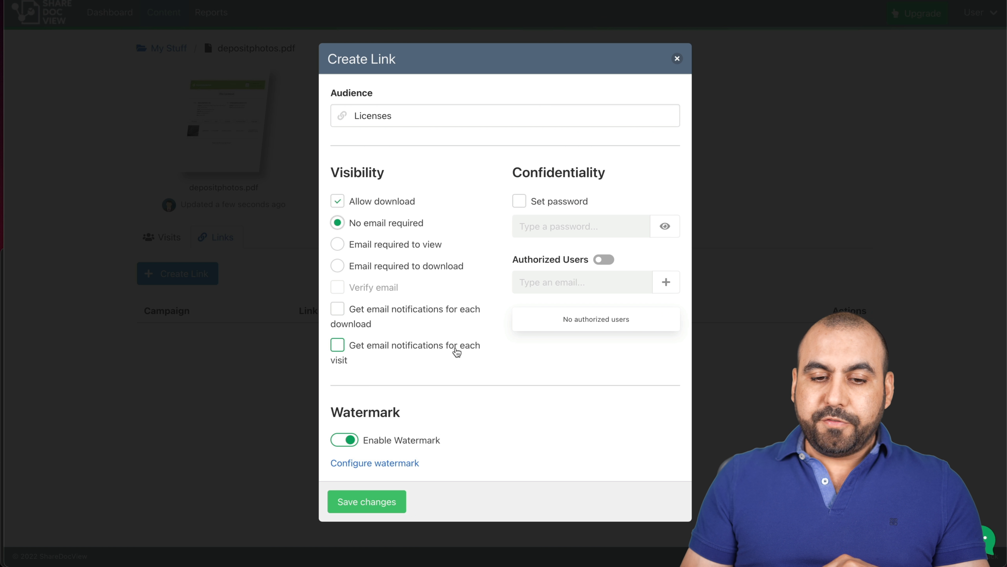
left_click(338, 309)
left_click(338, 345)
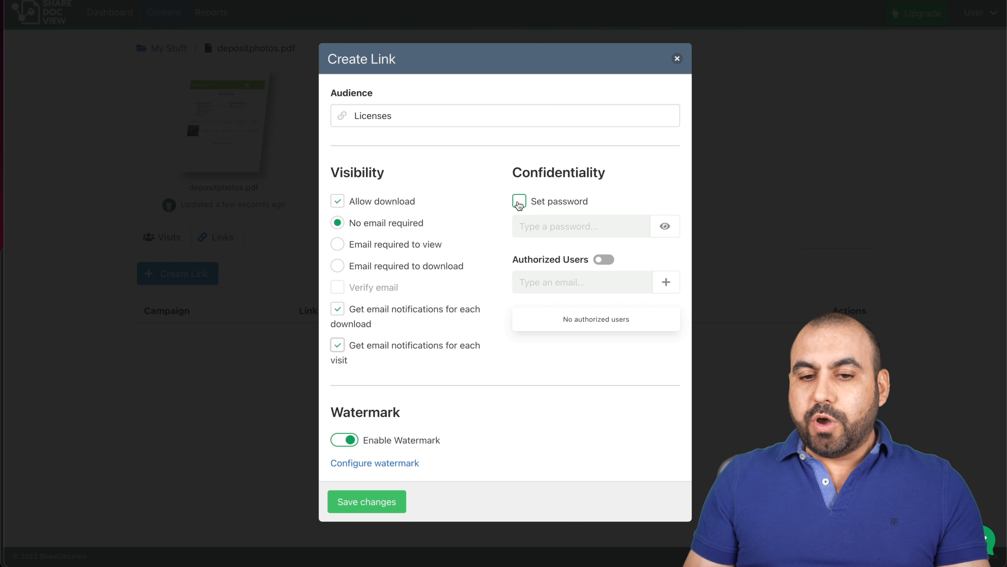
Protect the Licenses link with a password and toggle Authorized Users on then off.
left_click(520, 201)
left_click(520, 224)
type("1234")
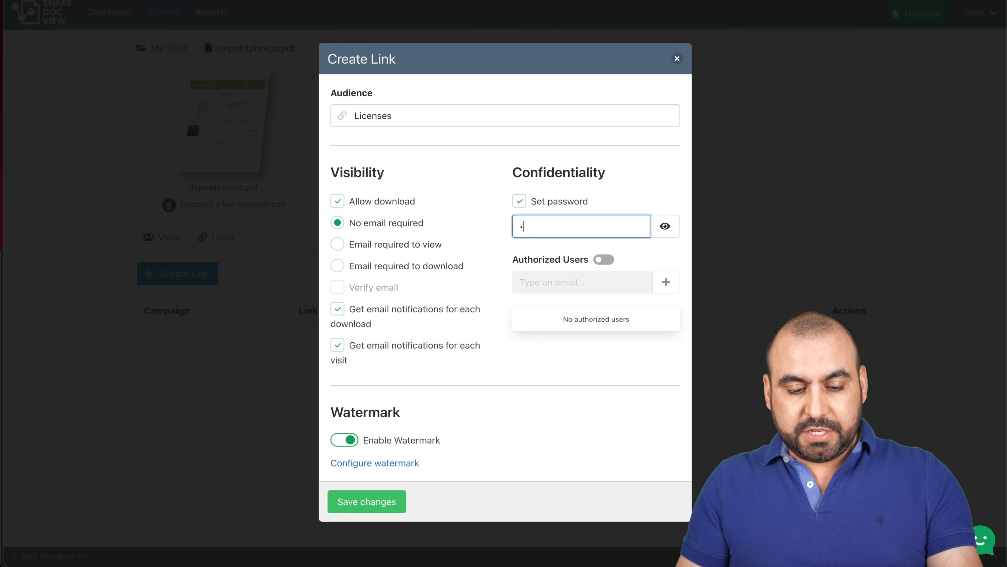
left_click(543, 379)
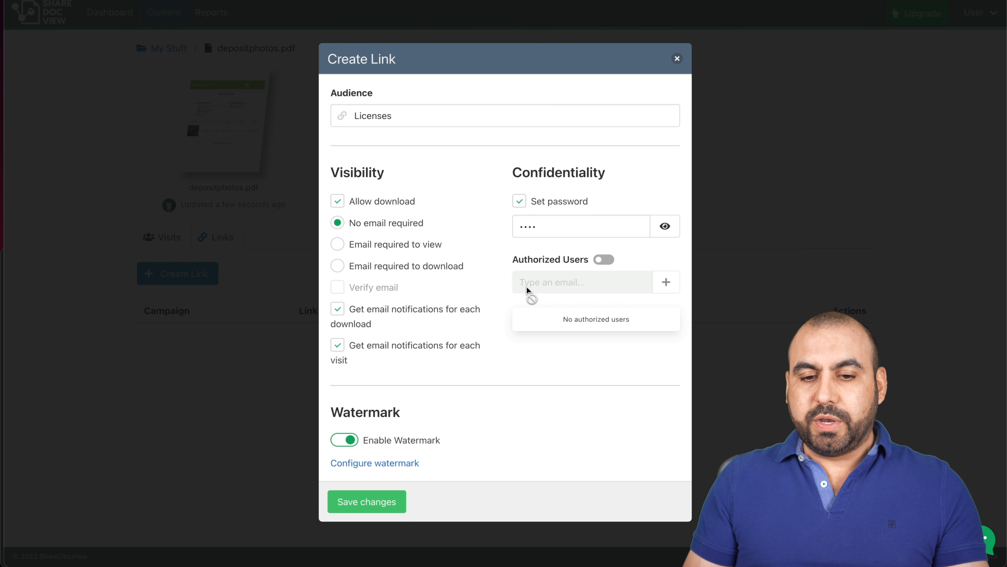
left_click(603, 261)
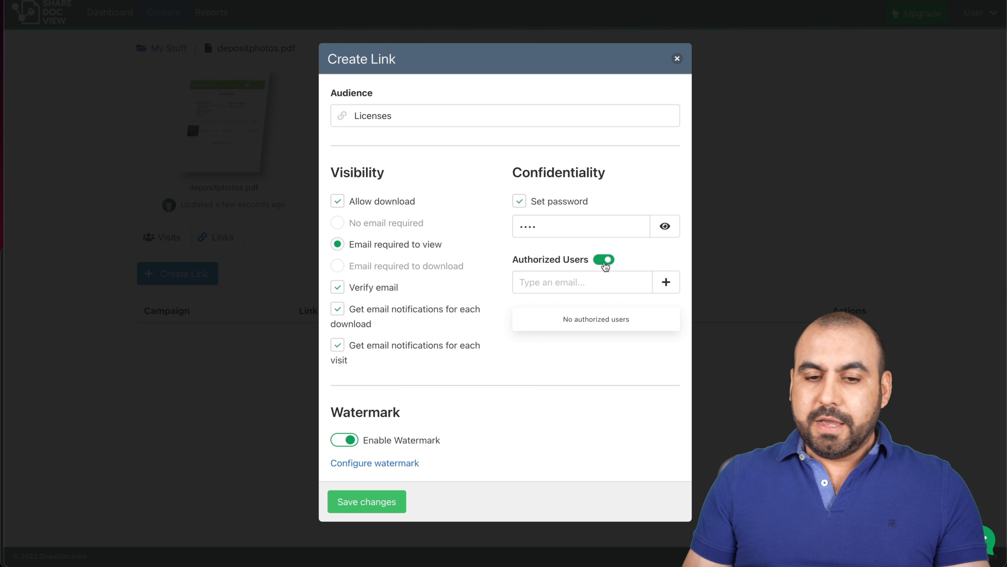
left_click(603, 262)
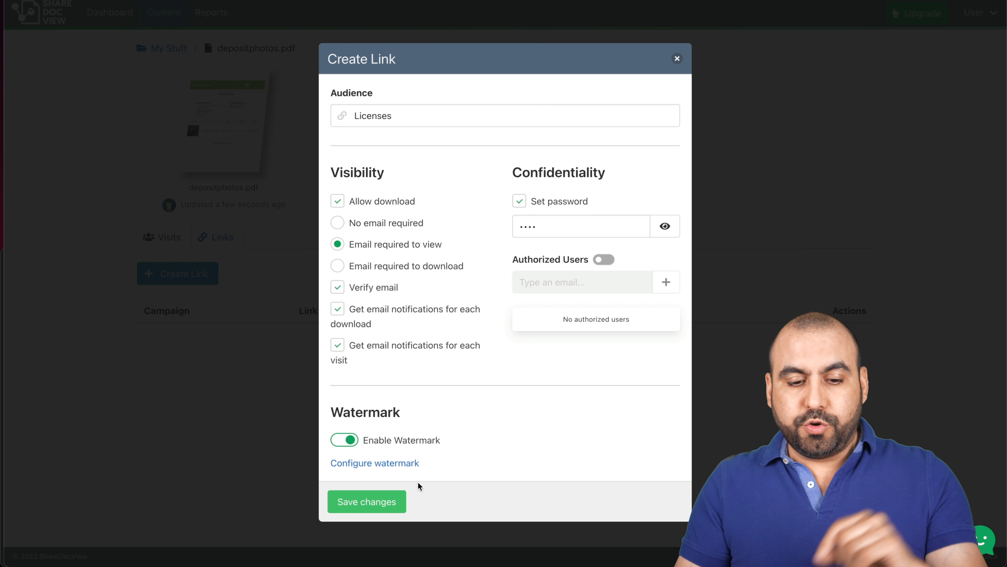
Save the Licenses link, dismiss the browser's password prompt, and copy its share URL.
left_click(385, 505)
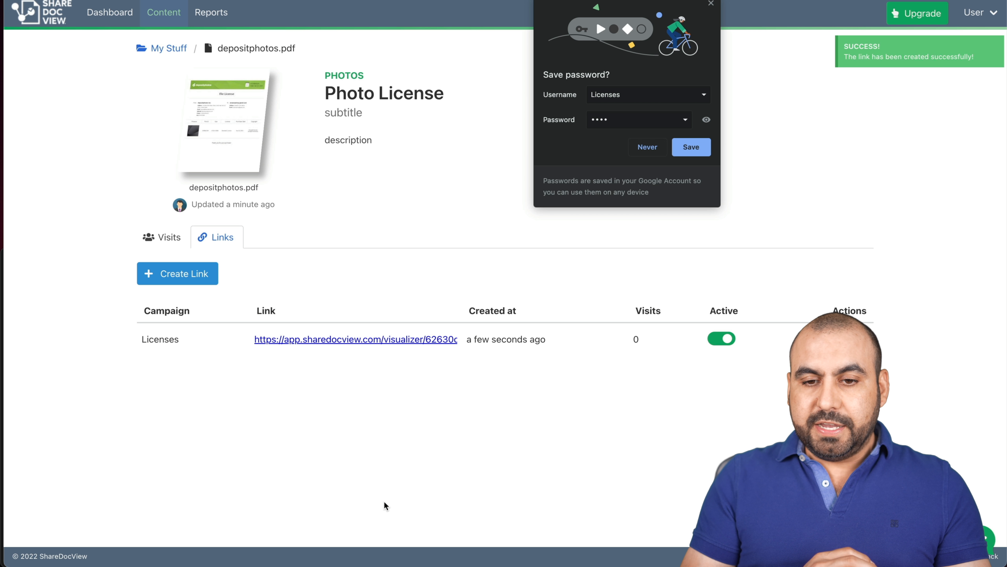
left_click(712, 4)
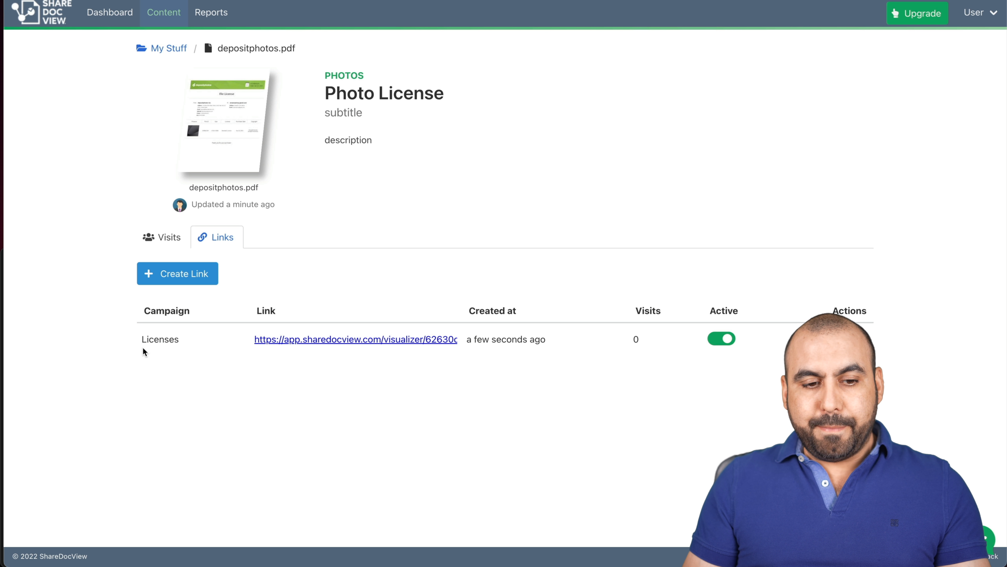
left_click_drag(142, 342, 189, 347)
left_click(258, 374)
mouse_move(370, 349)
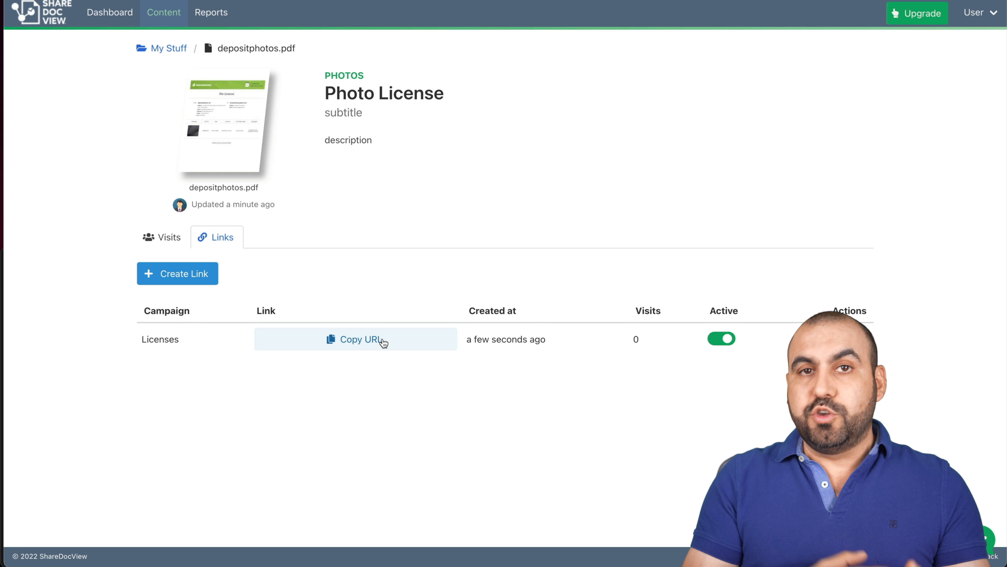
left_click(383, 342)
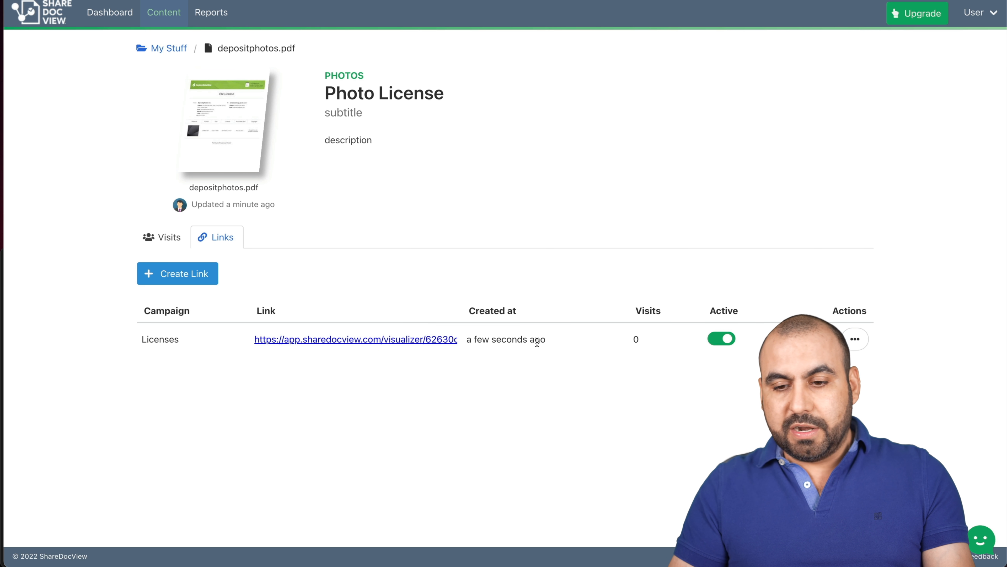
Open the copied link in a private window, submit a visitor email, and paste the emailed code.
key("super+shift+n")
key("super+v")
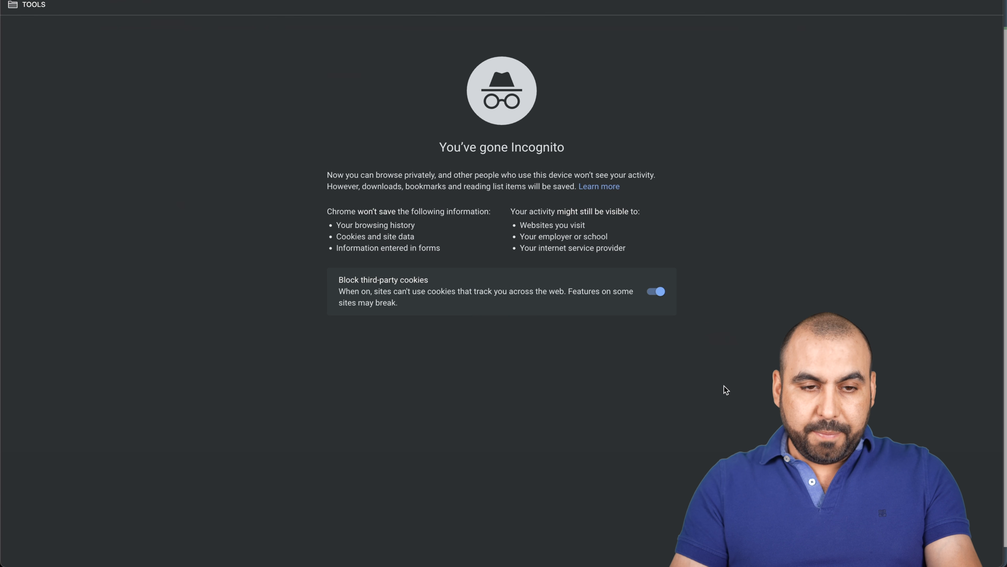
key("Return")
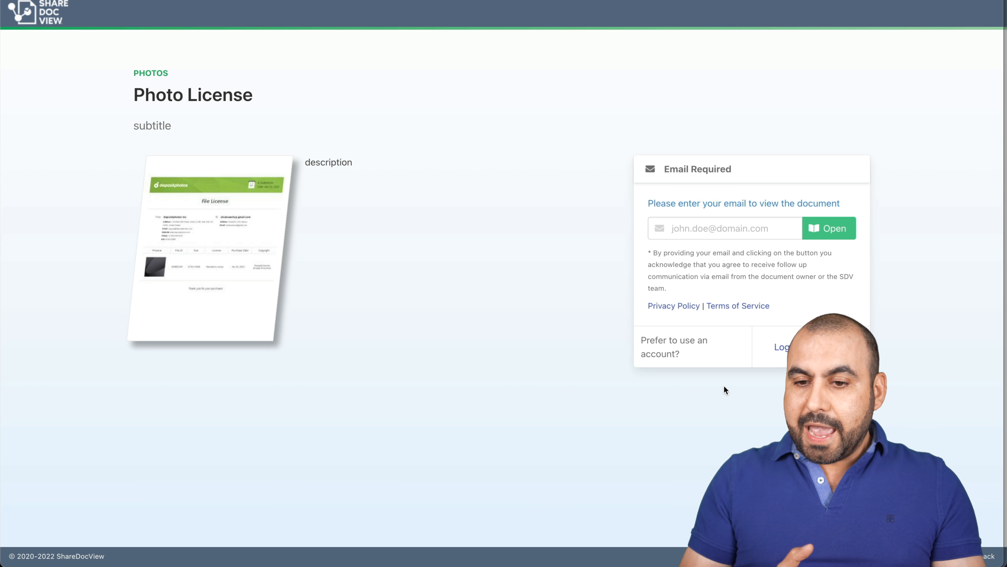
left_click(707, 235)
left_click(826, 230)
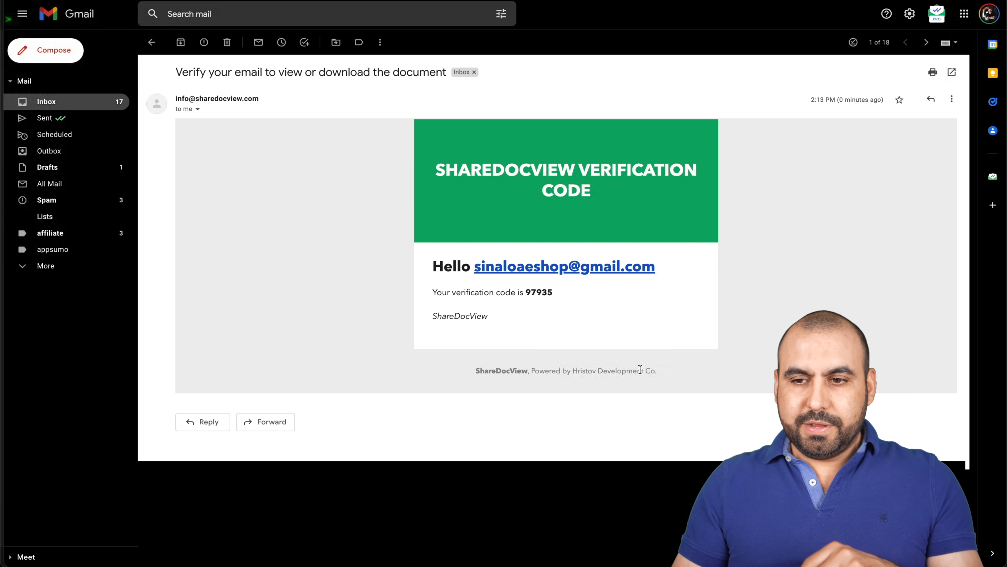
key("ctrl+Up")
left_click(619, 310)
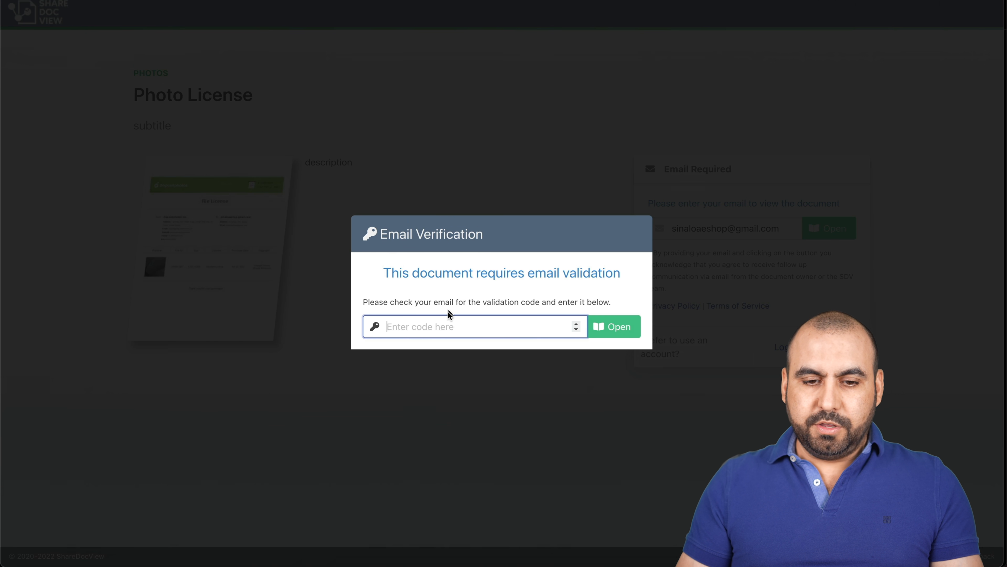
key("super+v")
Submit the verification code, then enter the link password to unlock Photo License.
left_click(614, 324)
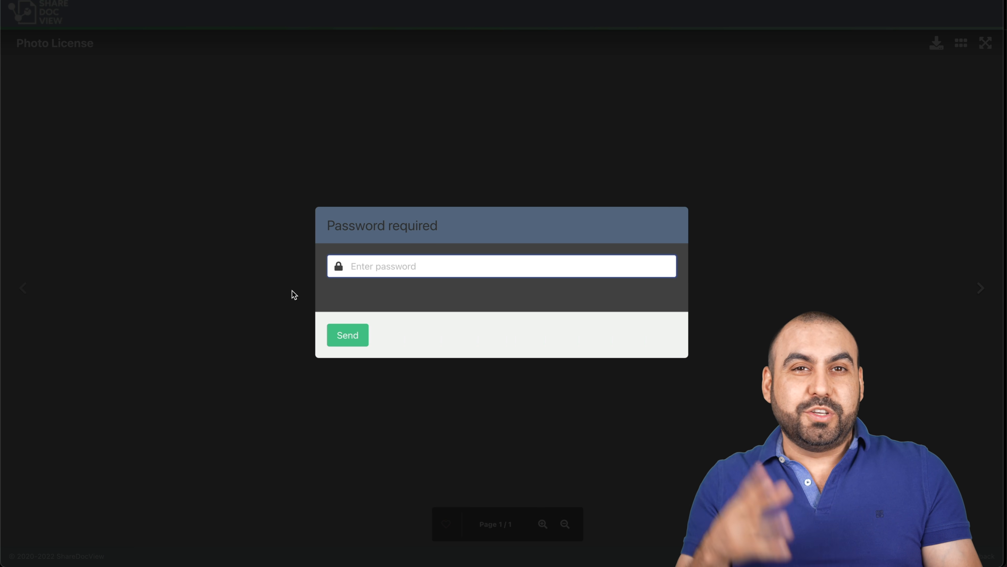
type("•••")
left_click(342, 337)
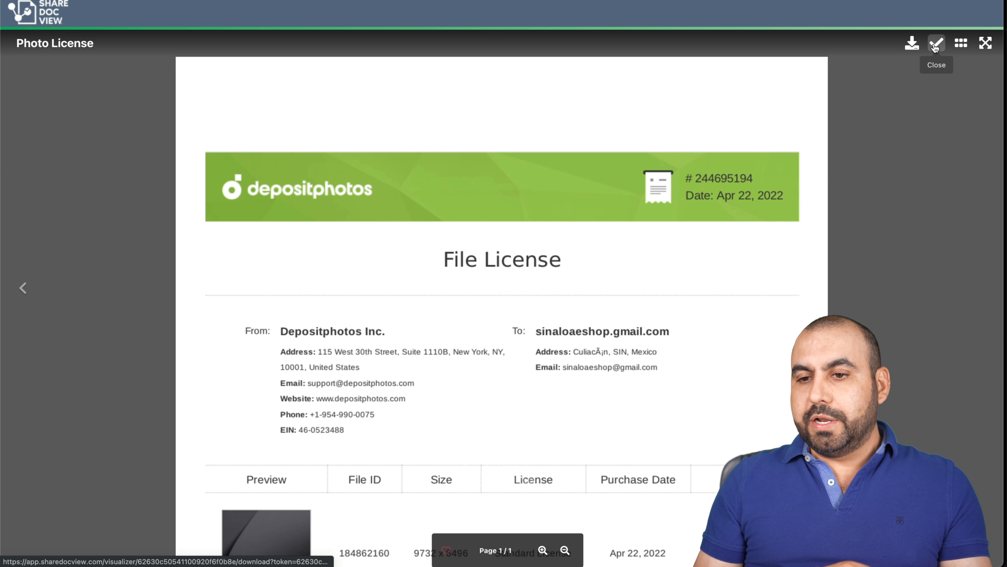
Show page thumbnails for the single-page File License document.
left_click(961, 44)
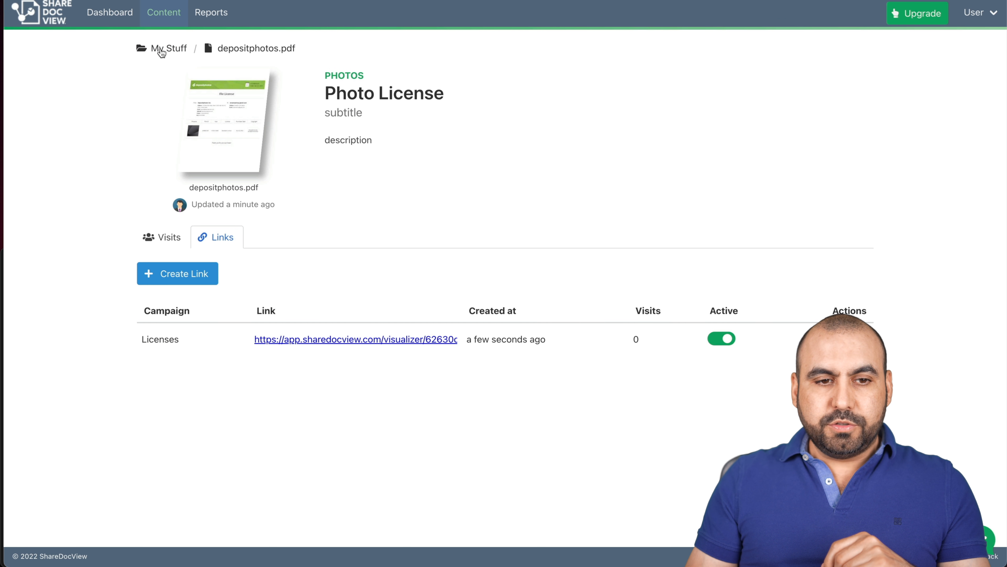
Return to My Stuff and open CGANA.pdf's page listing its three SaaS campaign visits.
left_click(161, 48)
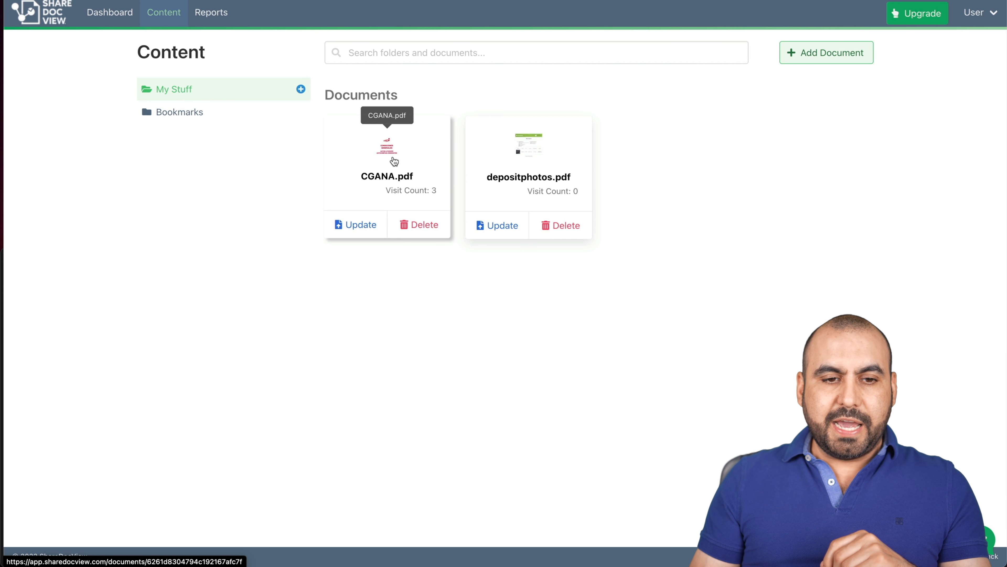
left_click(393, 160)
scroll(425, 195, "down", 1)
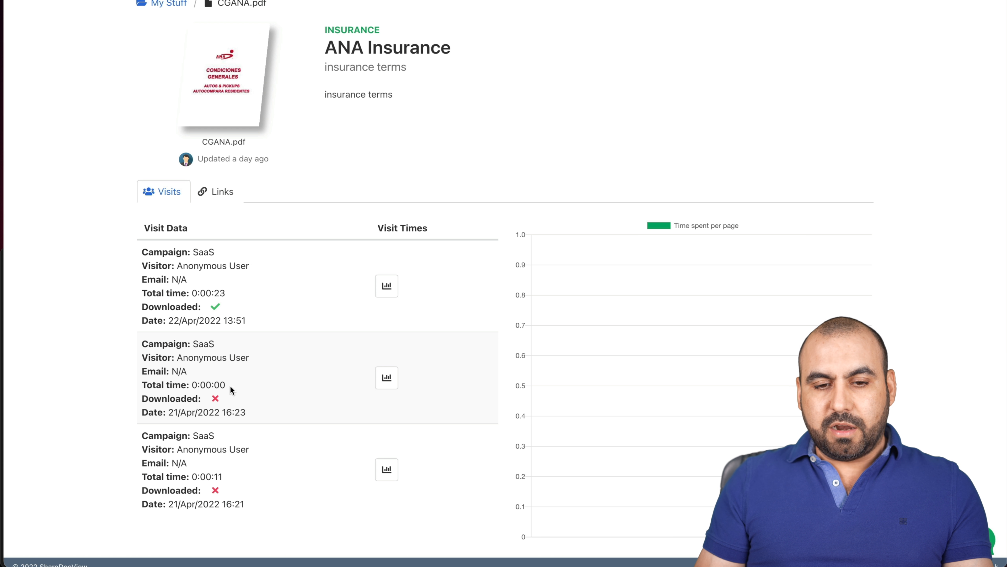
scroll(220, 250, "up", 2)
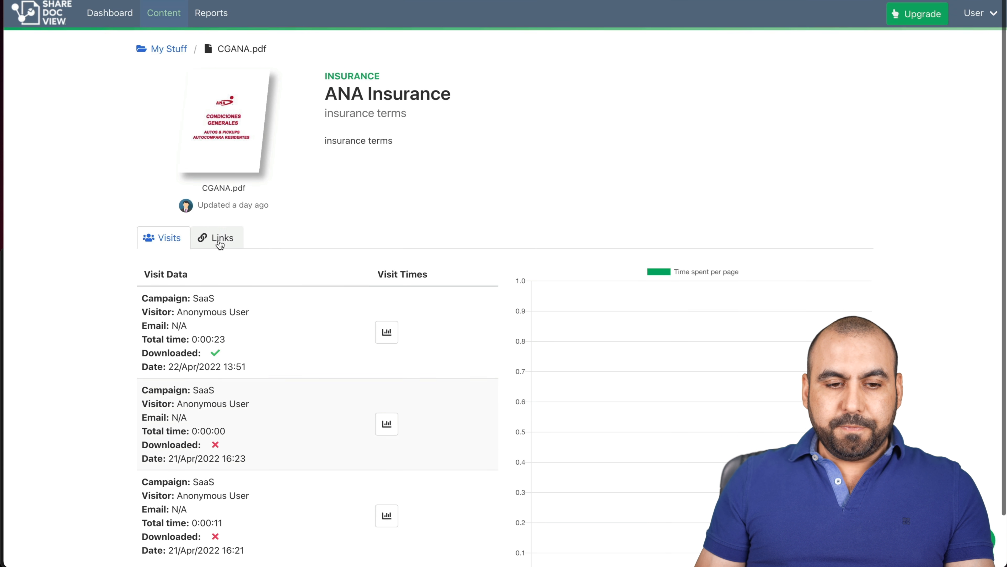
List CGANA.pdf's share links and open the Settings of the SaaS campaign link.
left_click(217, 238)
mouse_move(403, 347)
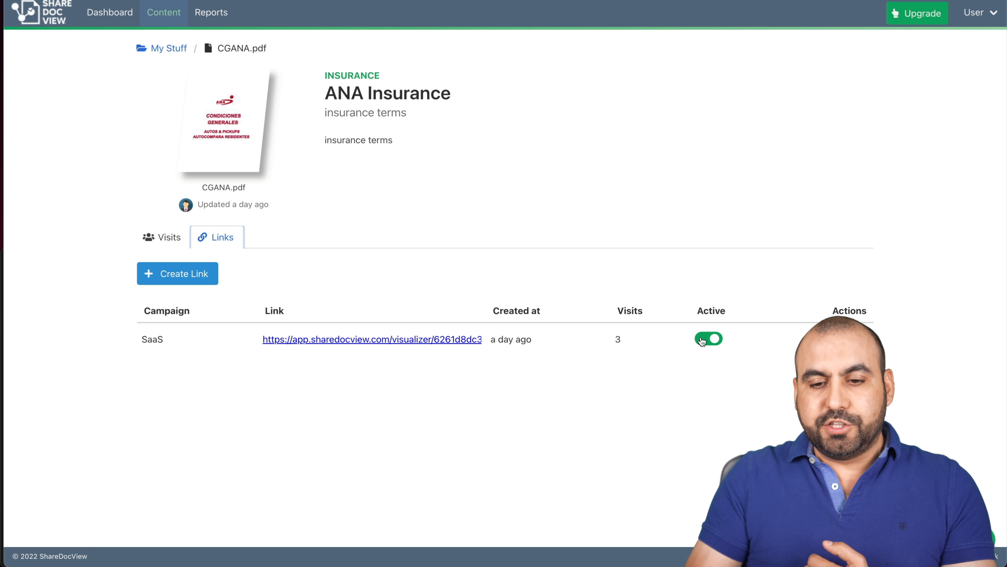
left_click(857, 339)
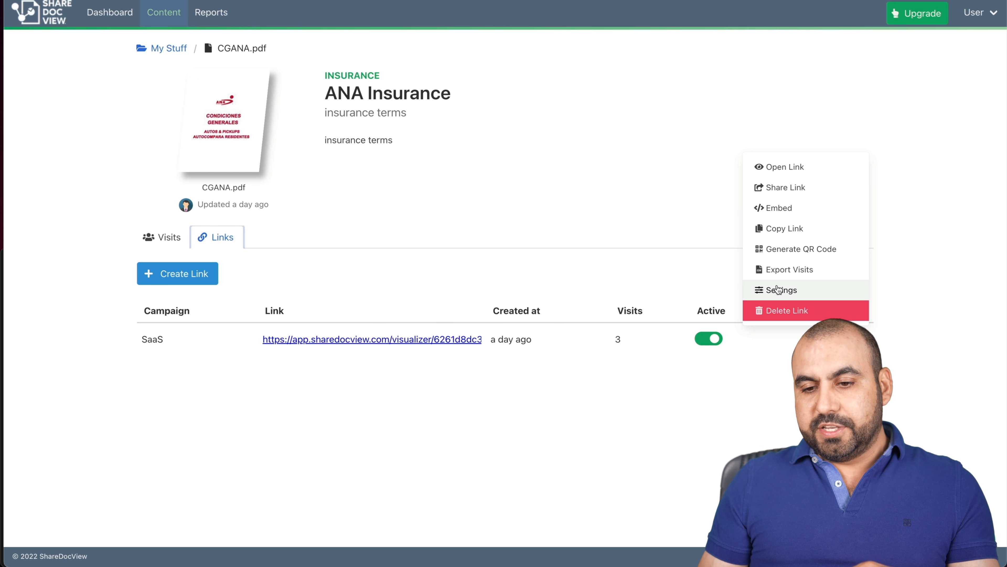
left_click(768, 291)
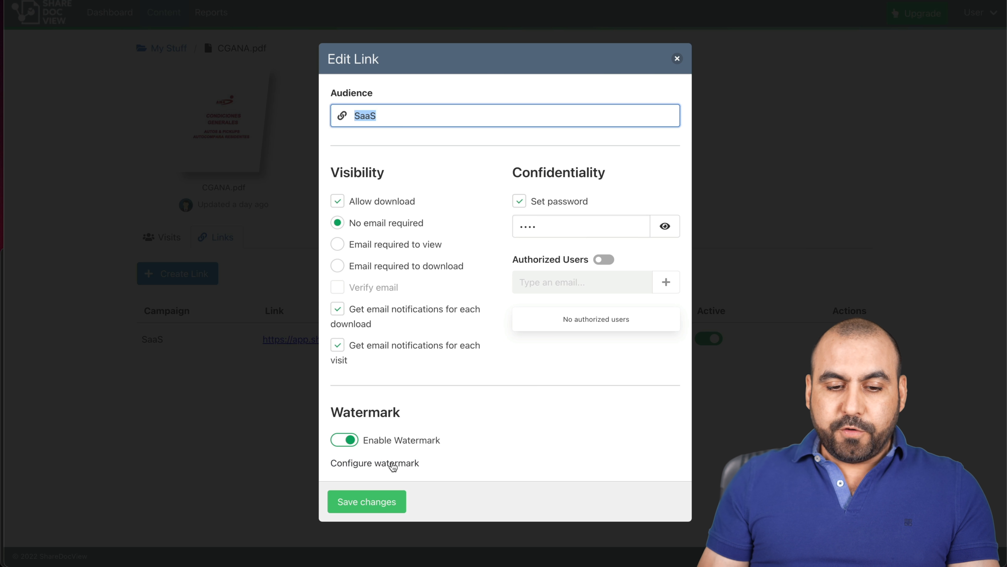
left_click(392, 463)
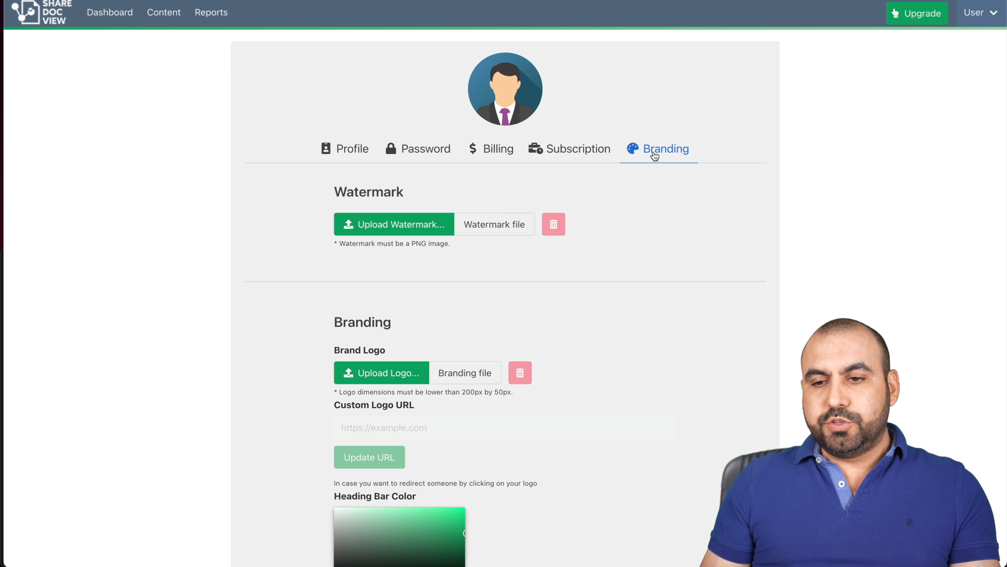
mouse_move(983, 26)
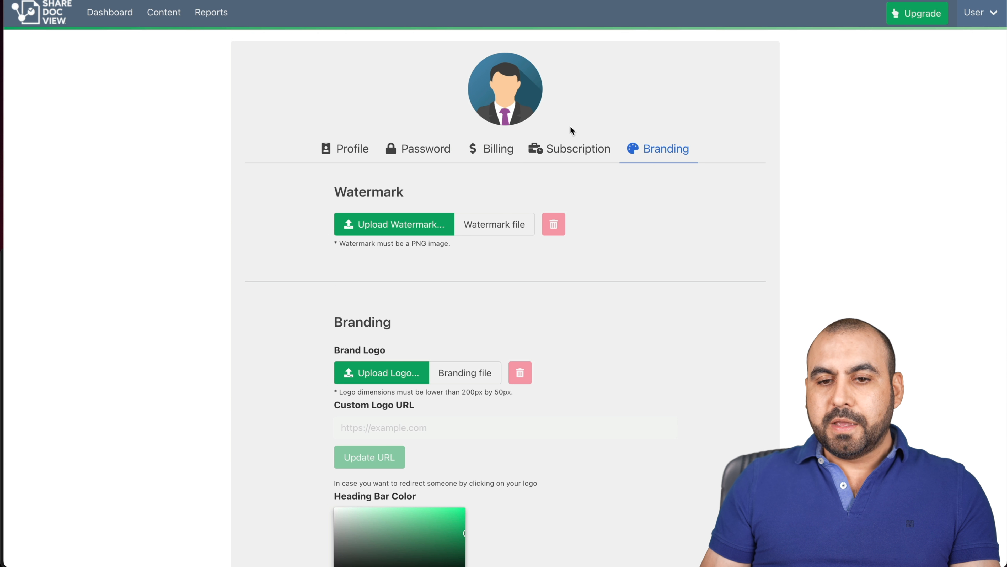
scroll(632, 207, "down", 3)
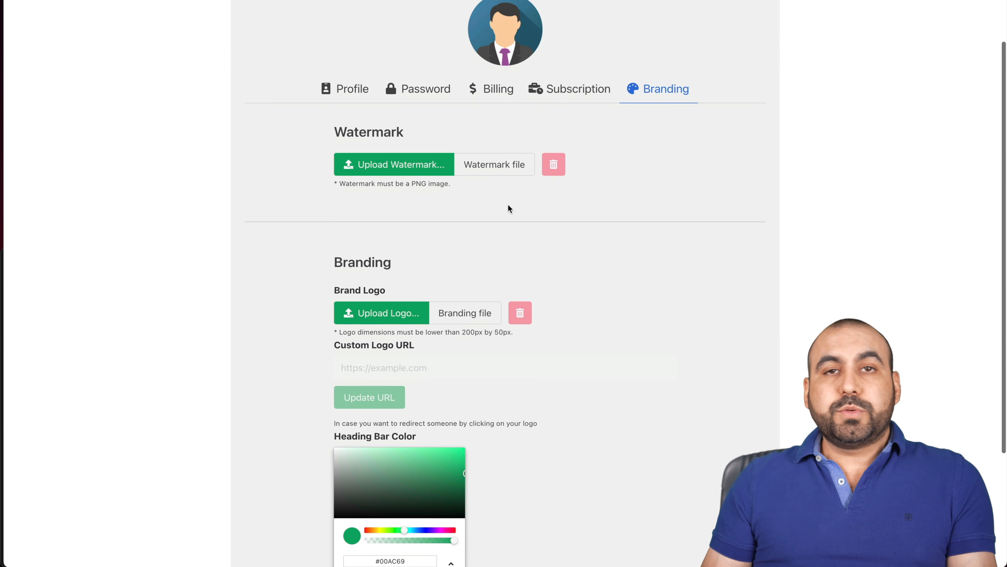
scroll(407, 270, "down", 5)
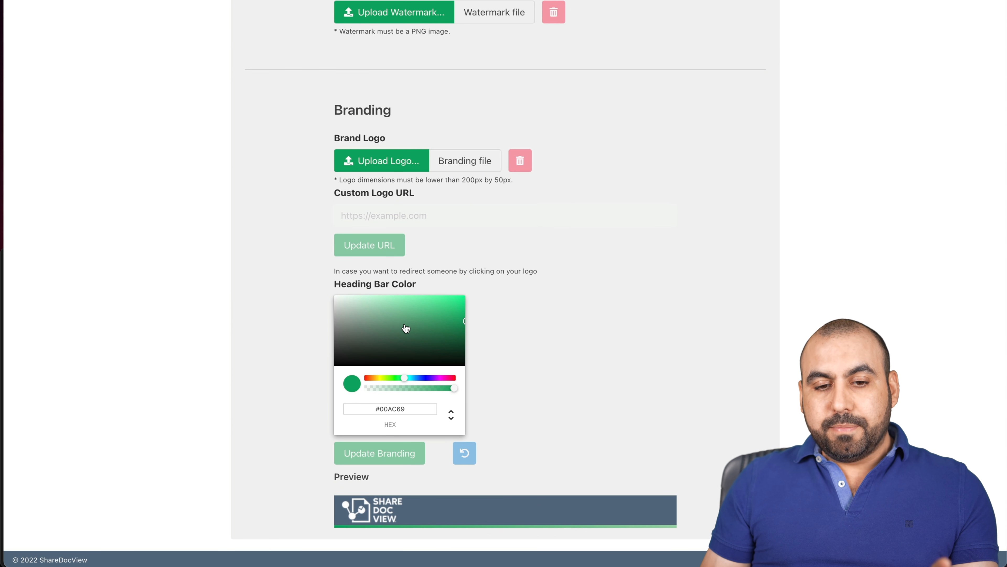
scroll(429, 327, "down", 1)
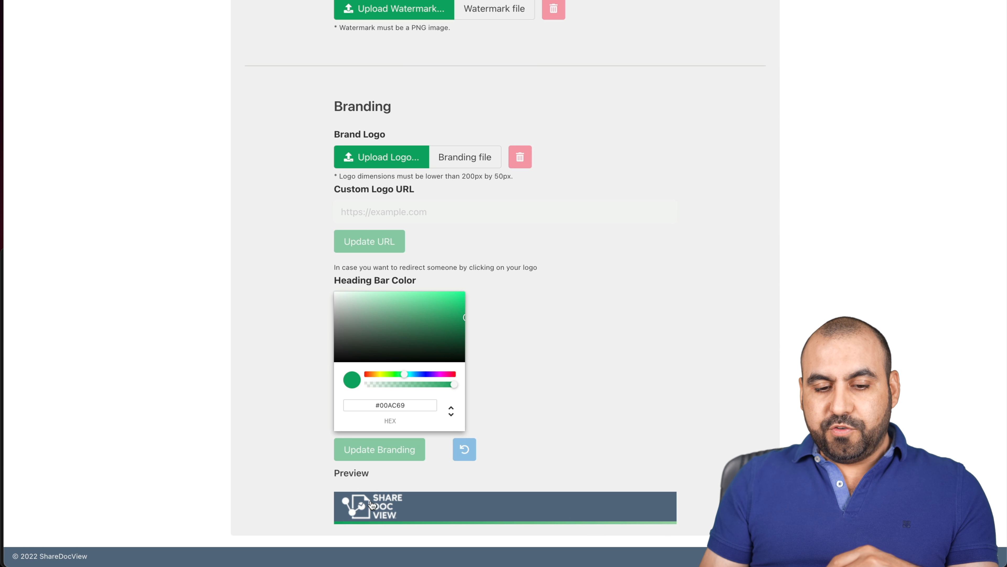
scroll(557, 344, "up", 5)
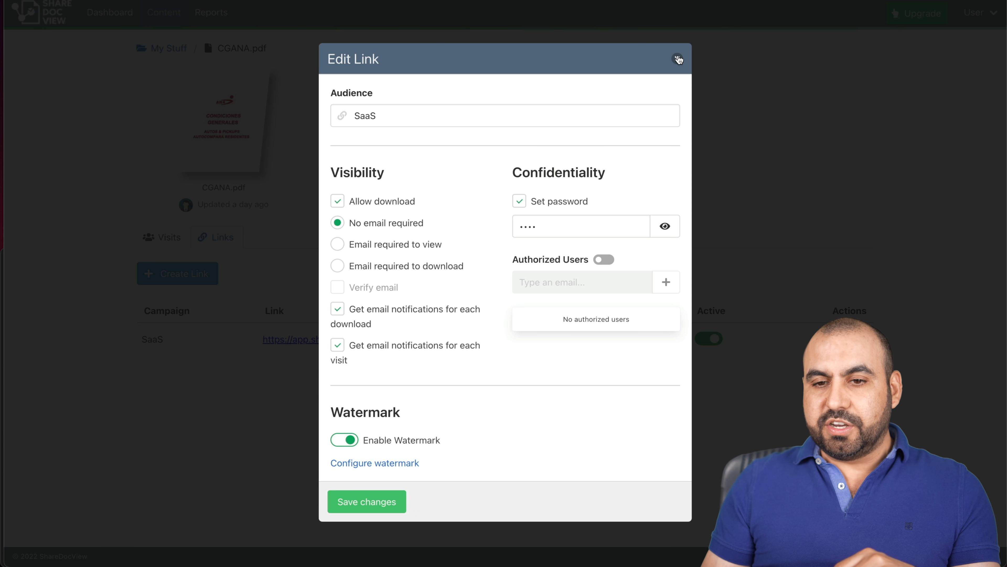
Discard the Edit Link changes and add CGANA.pdf to a new visit report under Reports.
left_click(679, 57)
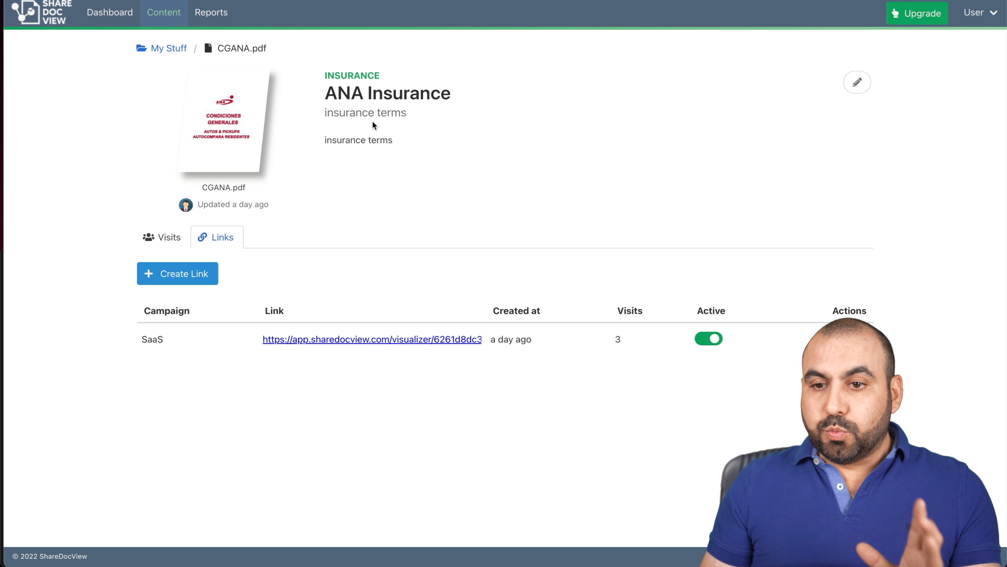
left_click(227, 16)
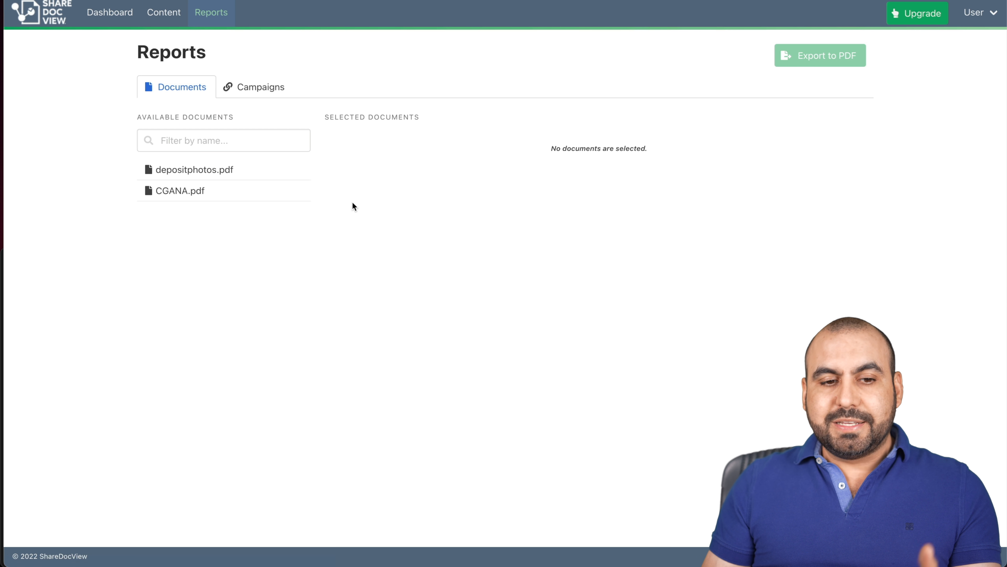
left_click(195, 191)
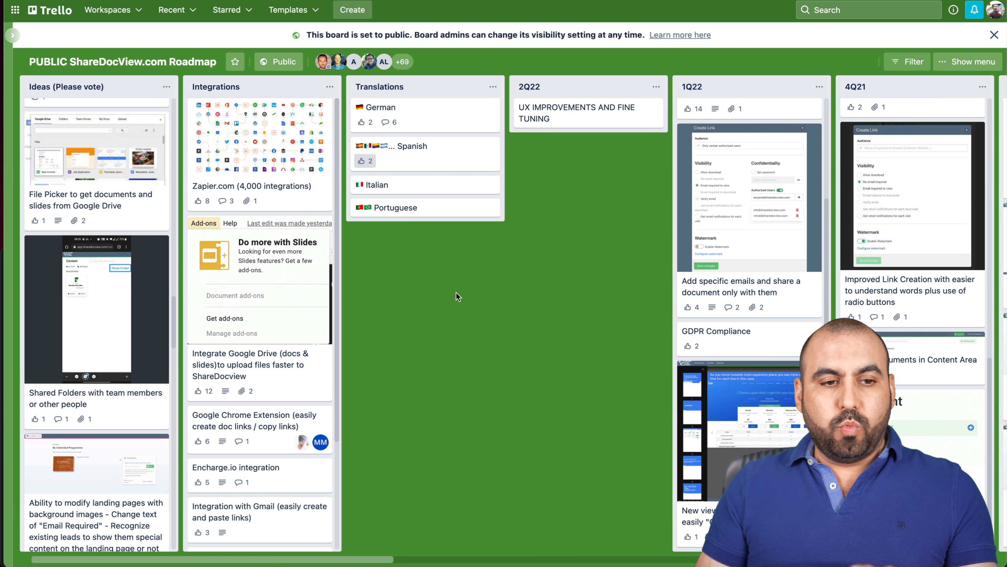
scroll(78, 348, "down", 3)
scroll(77, 349, "up", 20)
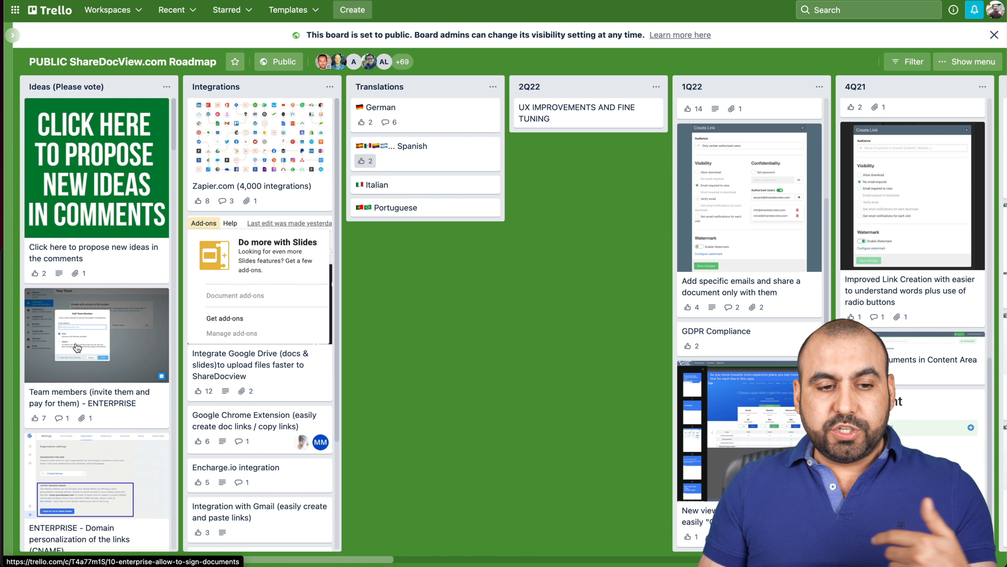
scroll(77, 348, "down", 2)
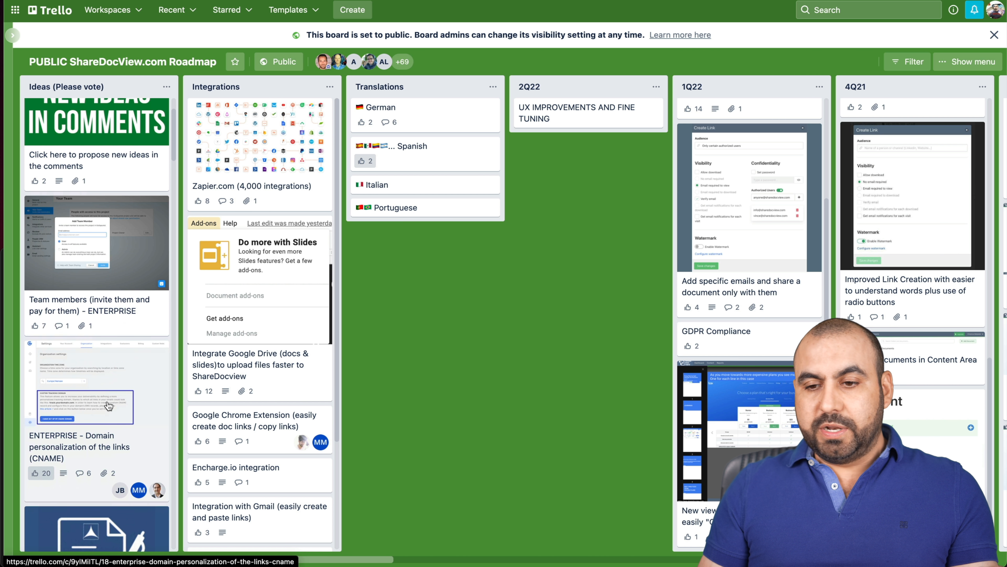
scroll(587, 303, "right", 10)
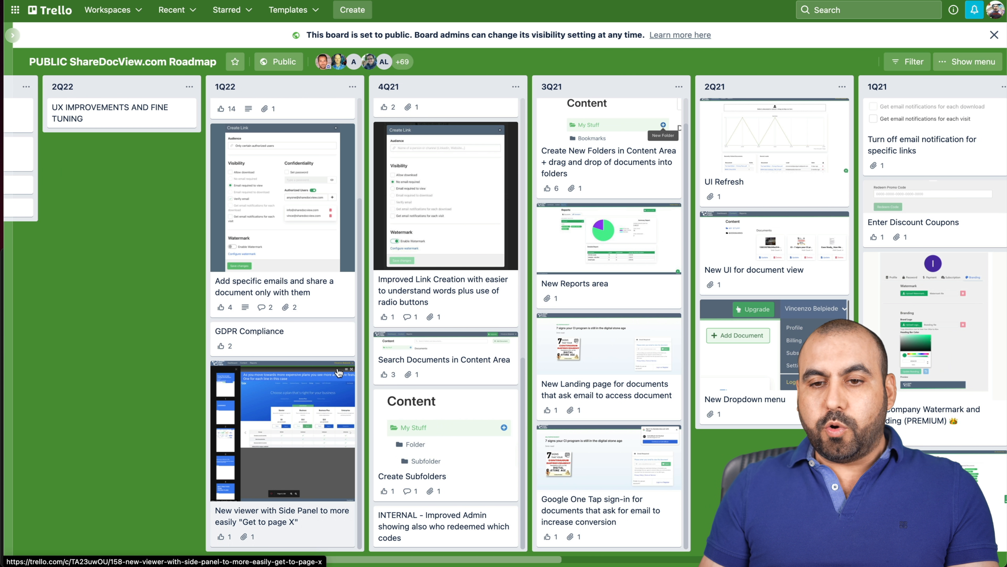
scroll(354, 120, "left", 10)
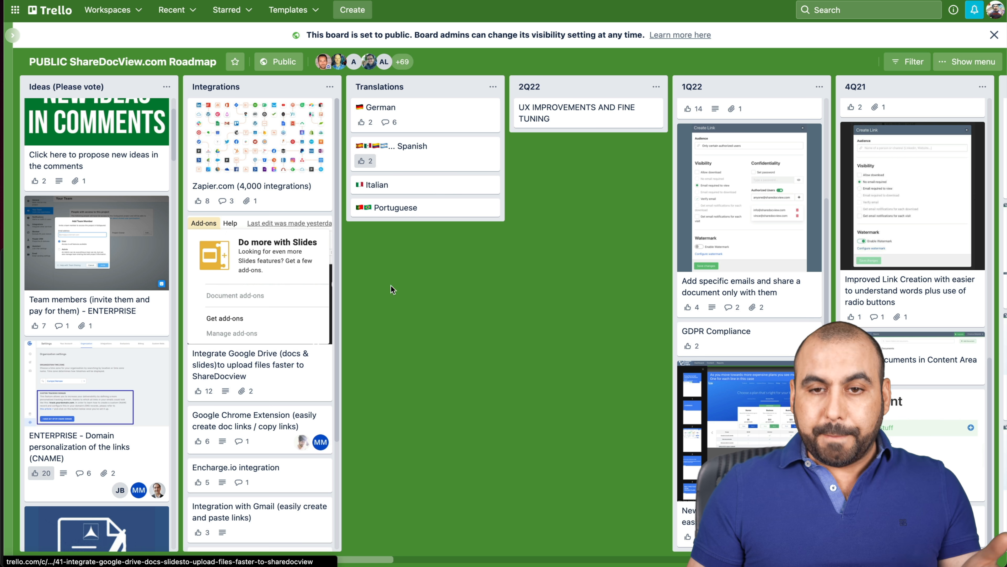